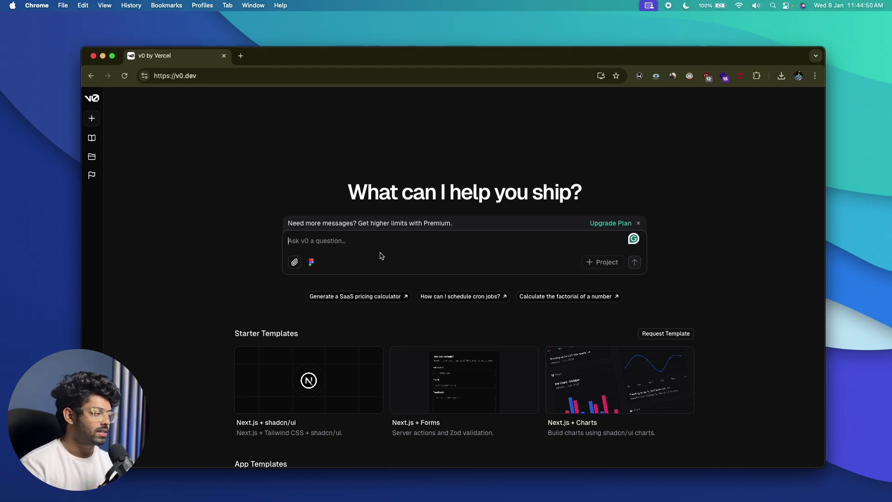
Write the prompt "create a landing page for my web development agency with modern design elements and futuristic touch.".
type("create a")
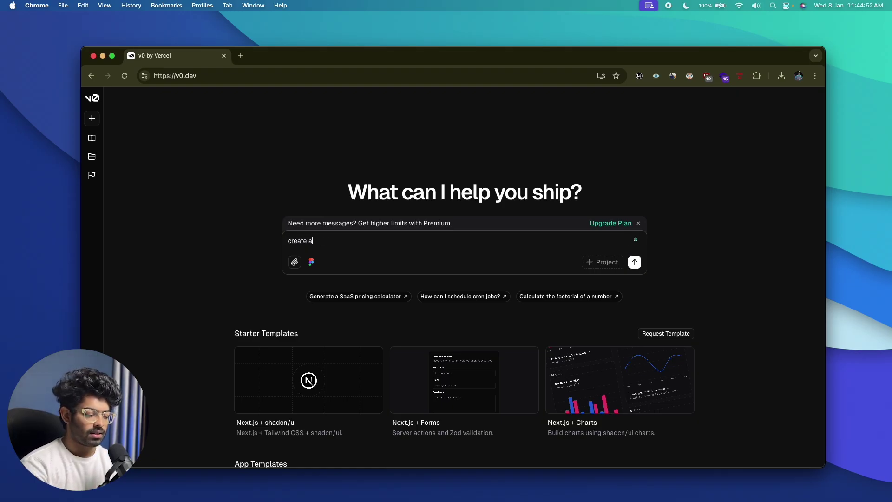
type(" landing page")
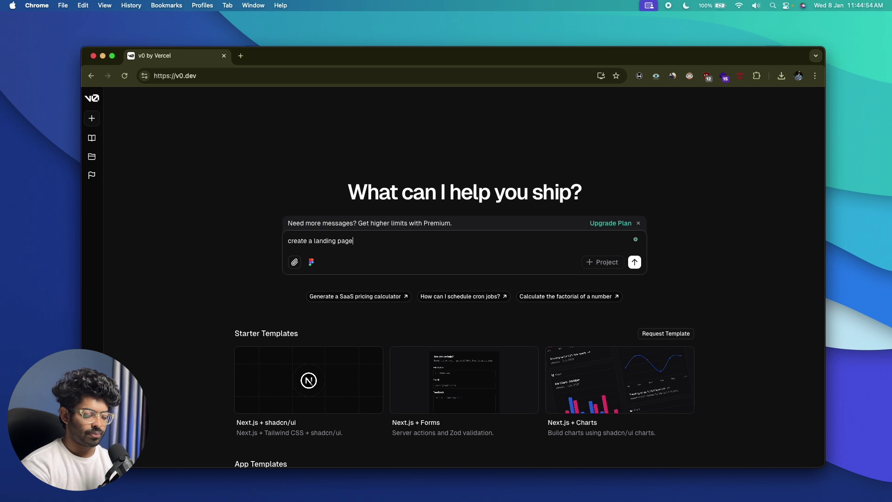
type(" for my web devel")
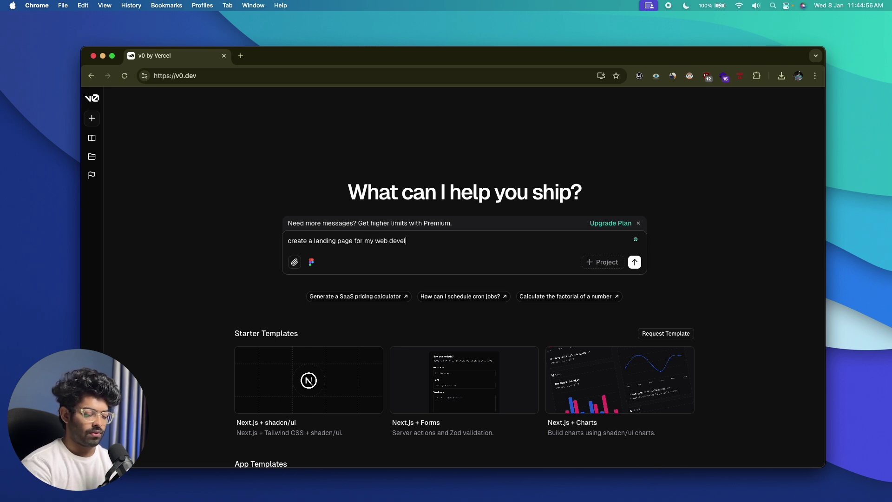
type("opment agency ")
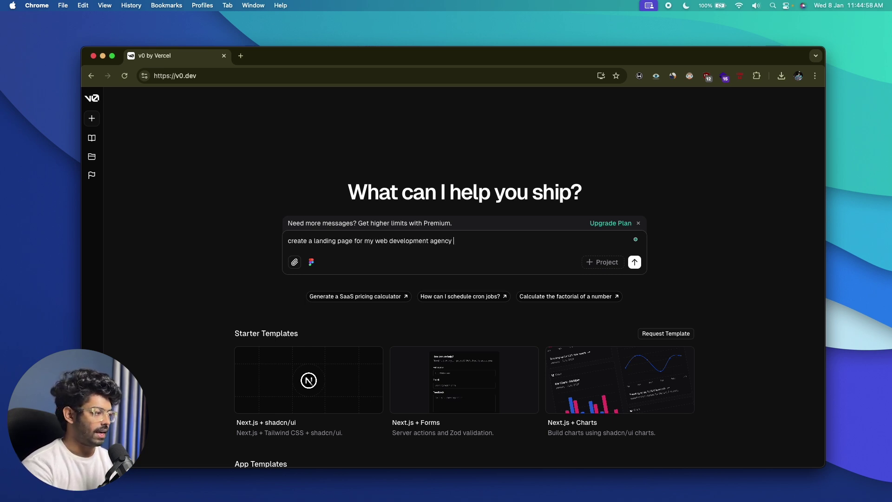
type("with modern ")
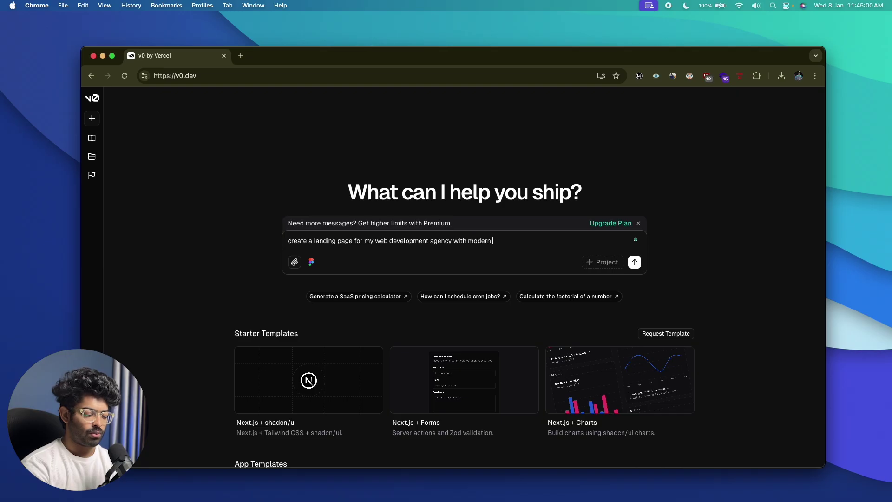
type("design elements a")
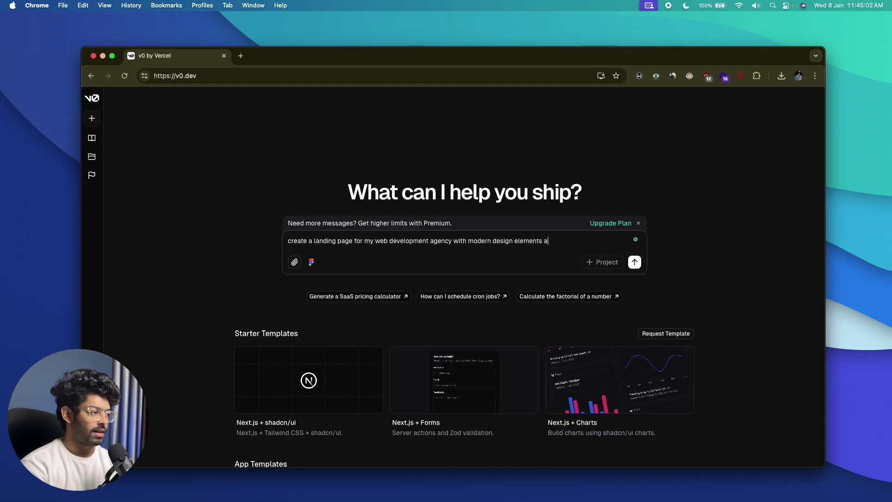
type("nd fut")
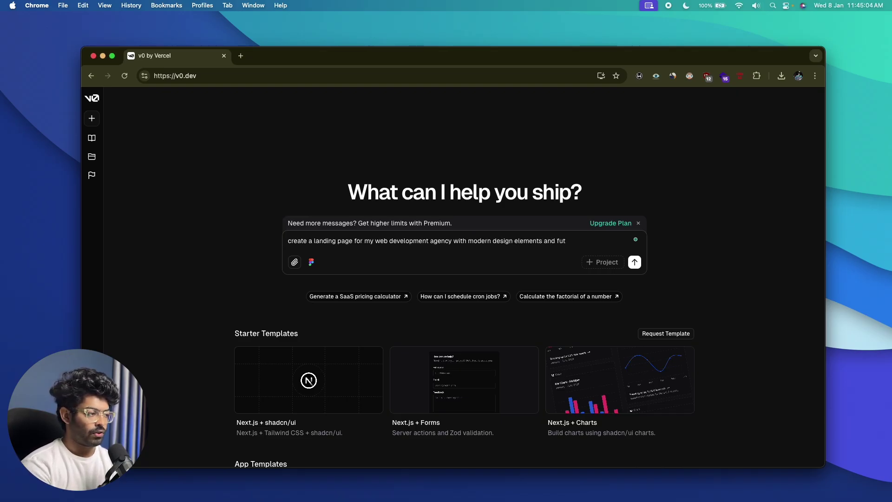
type("uristic")
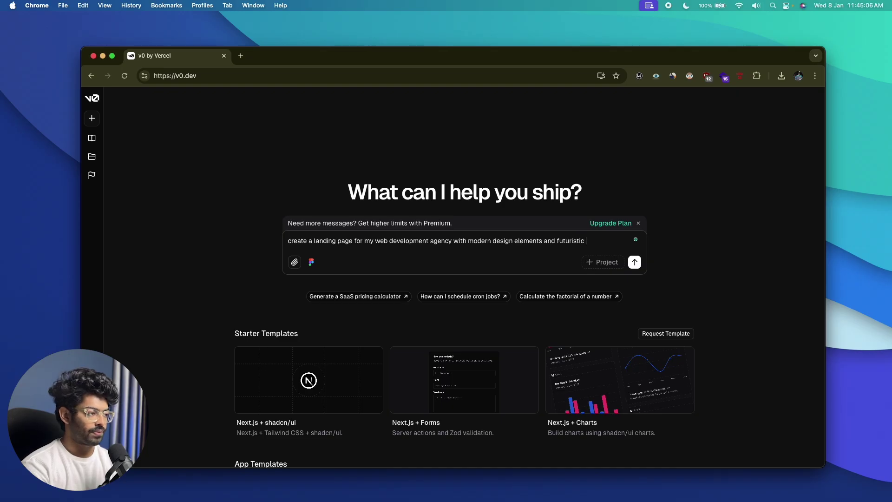
type(" touch.")
Extend the prompt with "Include section for the services that we offer, pricing section, navbar, contactform and other related section.".
type("Inc")
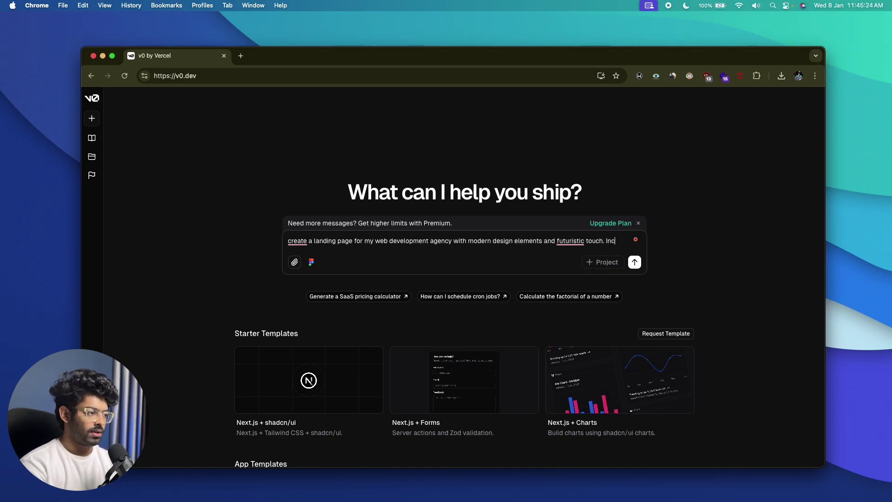
type("lude sec")
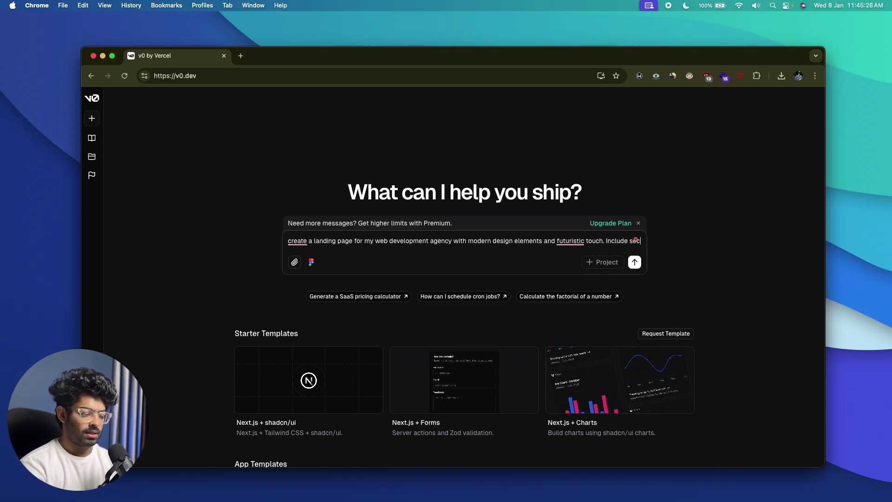
type("tion for")
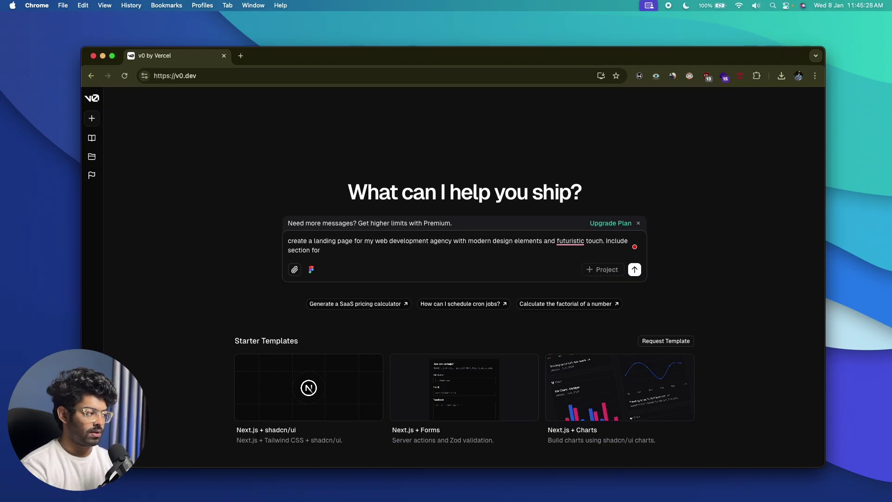
type(" athe service")
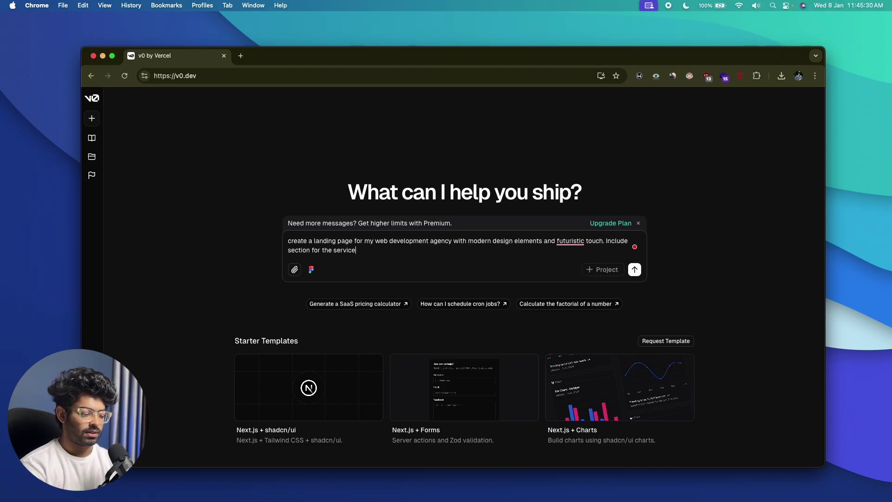
type("s that we offe")
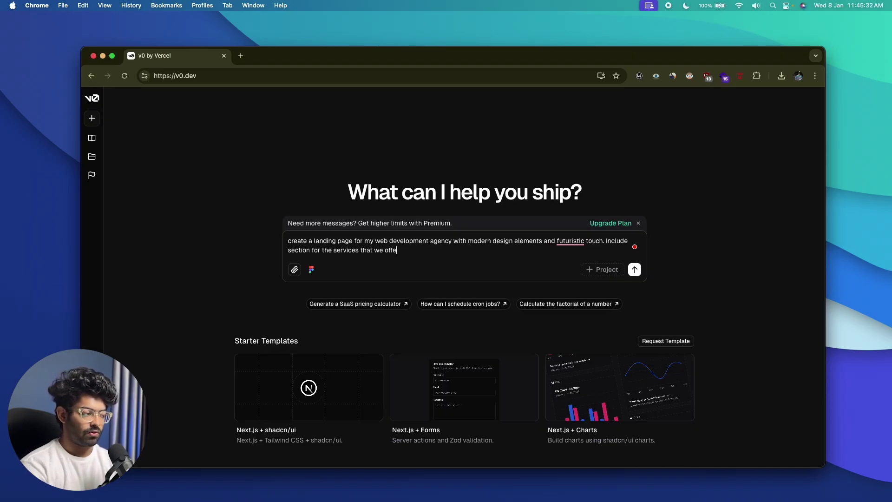
type("r, pricing s")
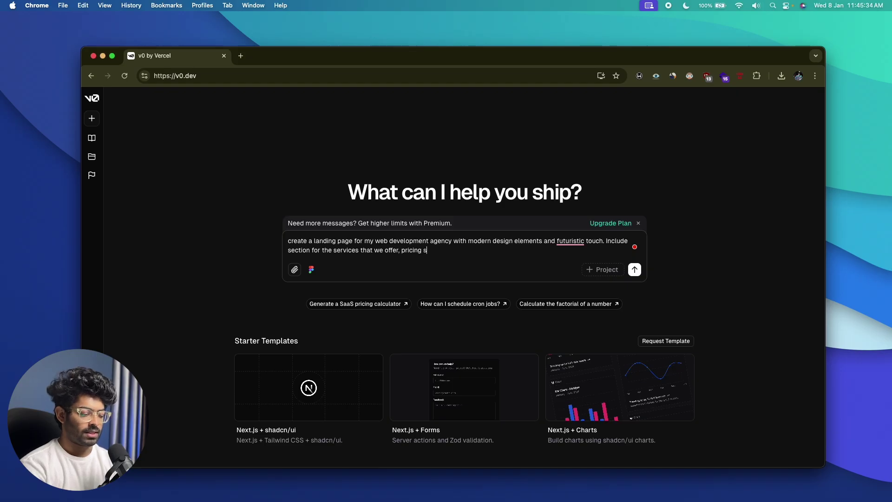
type("ection, nav")
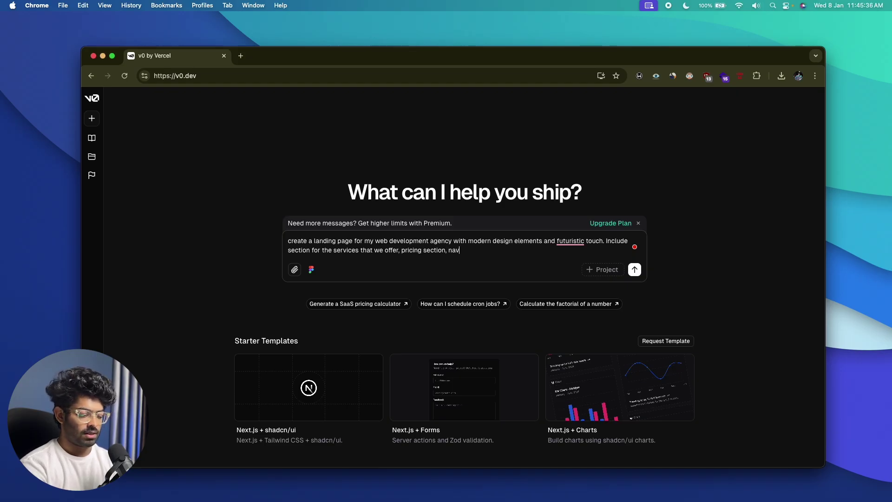
type("bar, ")
type("con")
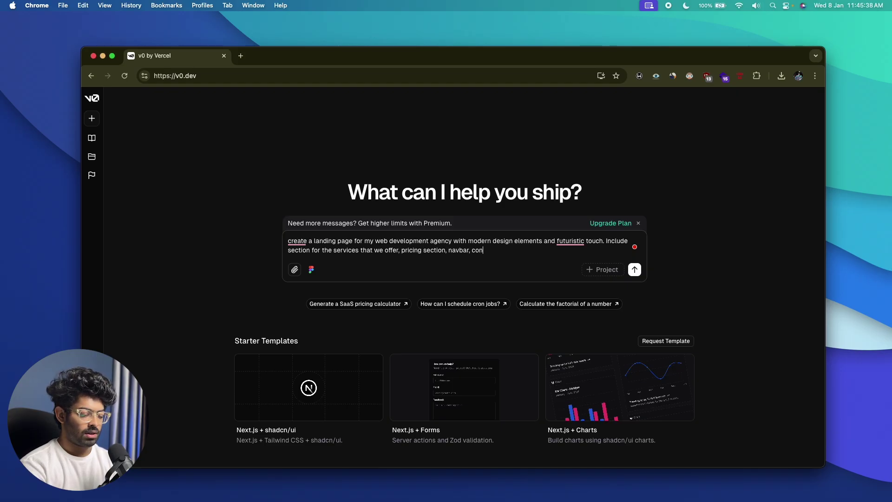
type("tactform and ")
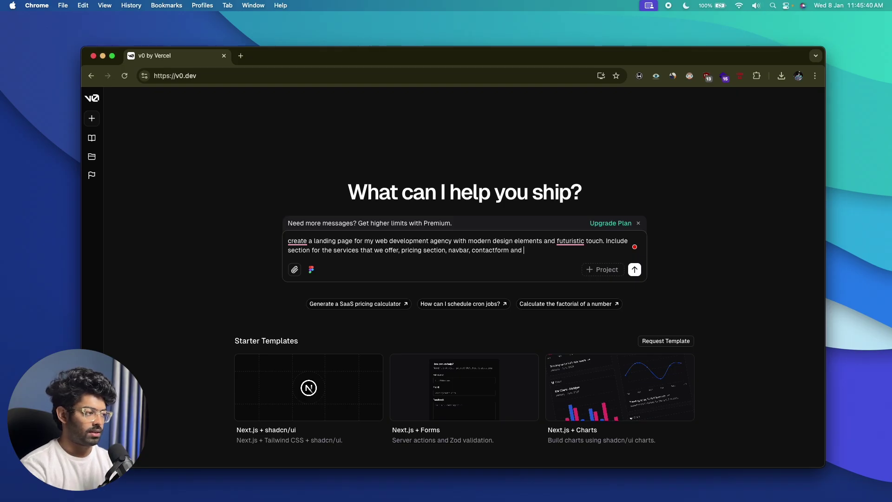
type("other related section.")
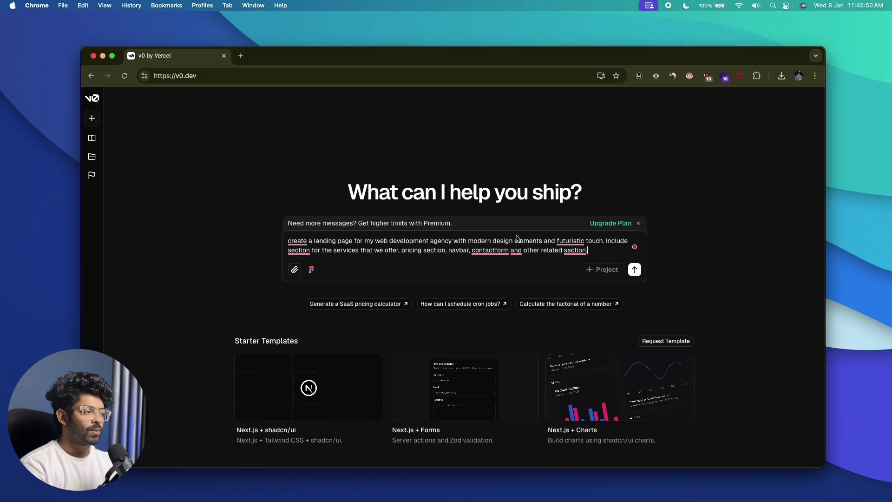
Correct the prompt to "a futuristic touch", apply the suggested grammar correction to the second sentence, and submit it.
left_click(561, 262)
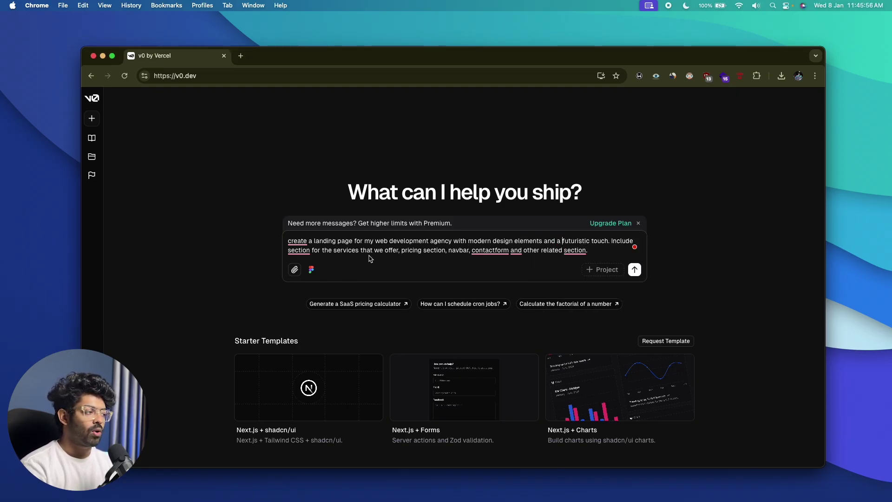
mouse_move(476, 254)
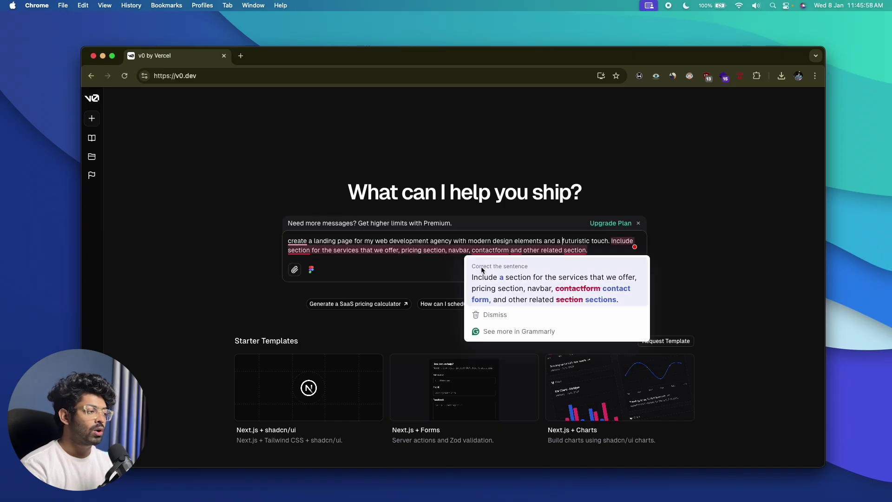
left_click(484, 272)
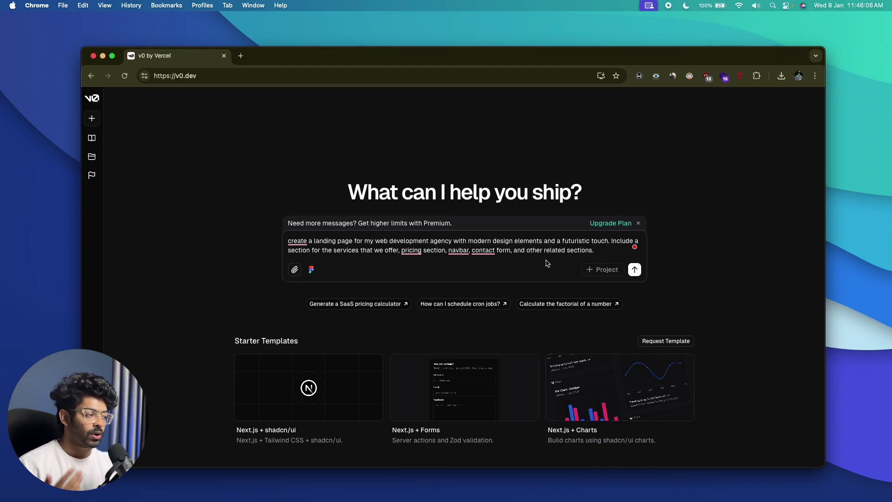
key("Return")
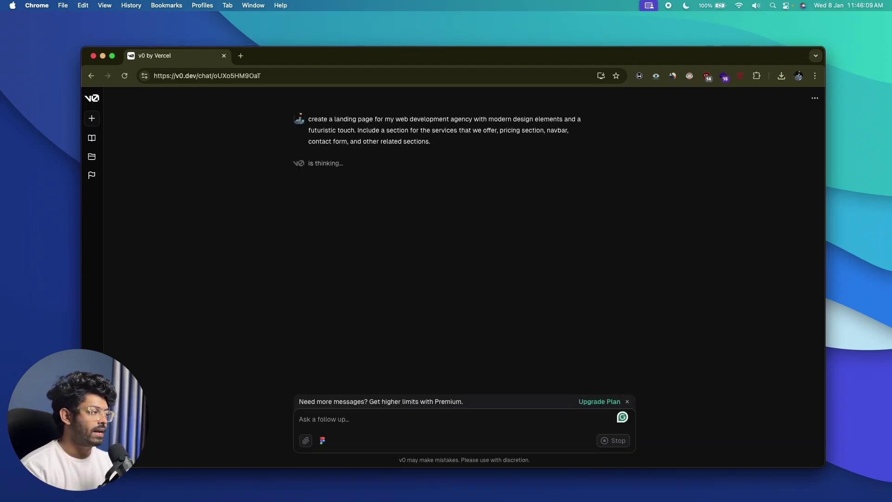
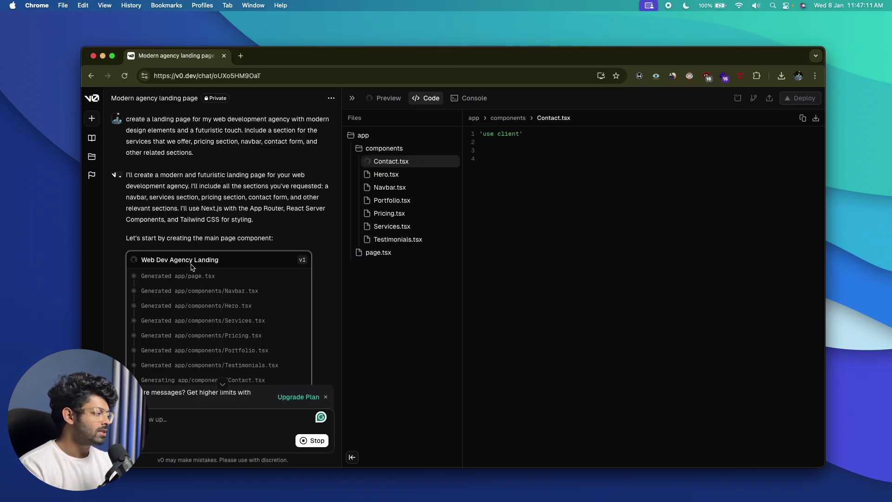
Enlarge the generated landing page preview to full screen and maximize the browser window.
scroll(191, 267, "down", 1)
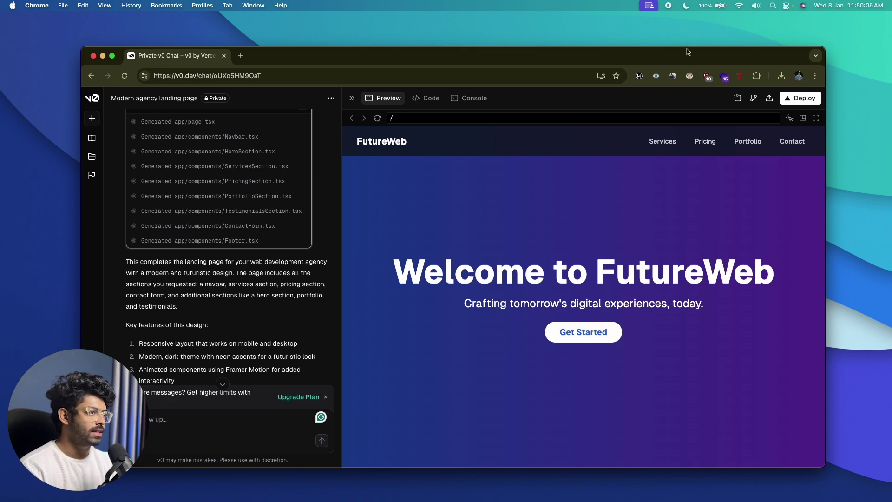
left_click(815, 118)
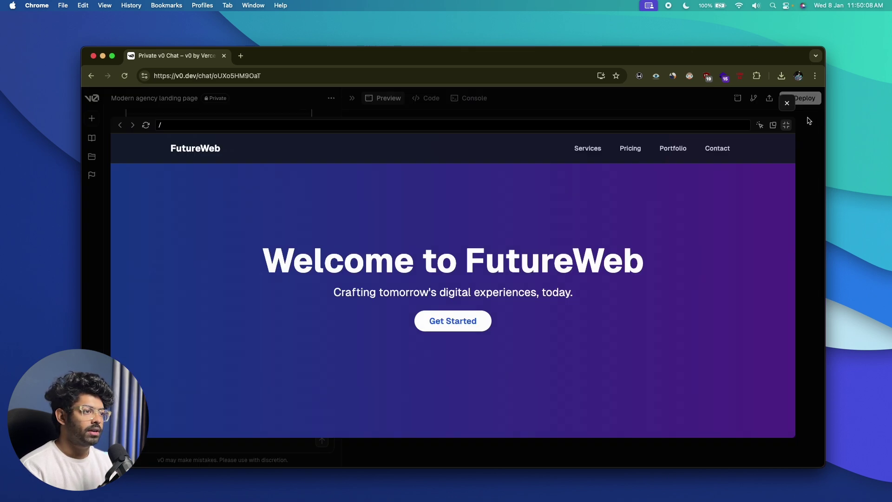
double_click(635, 60)
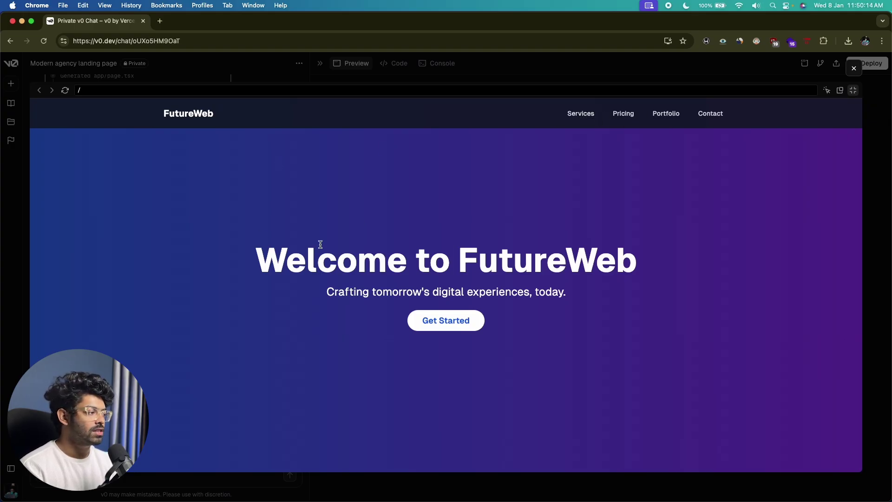
Examine the landing page preview from hero to footer, including services, pricing, portfolio, testimonials and the contact form fields.
scroll(376, 294, "down", 1)
scroll(376, 294, "down", 5)
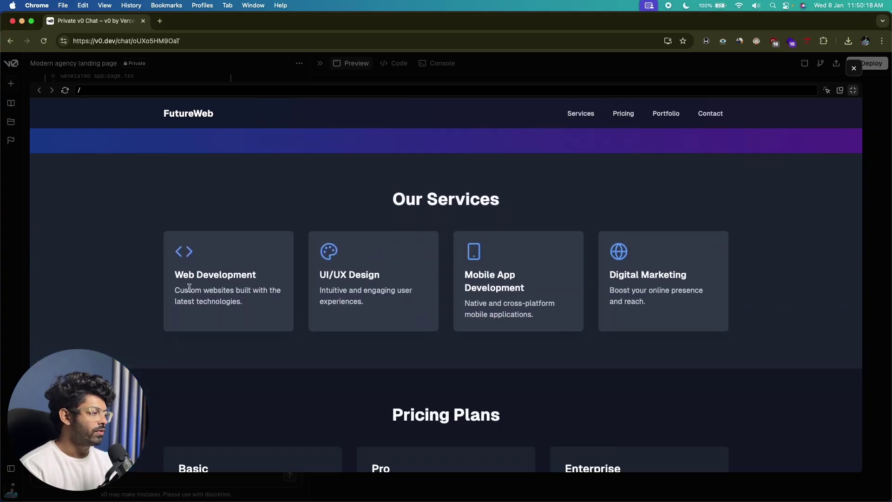
scroll(412, 285, "down", 6)
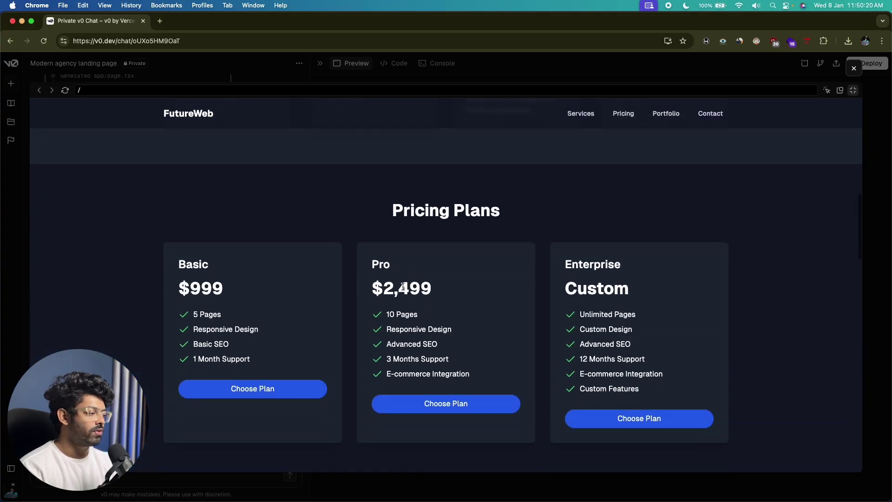
scroll(399, 347, "down", 7)
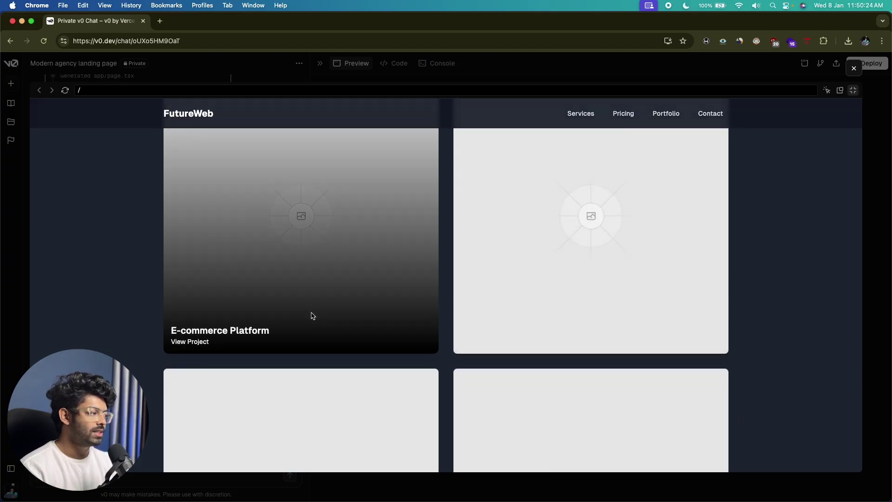
scroll(297, 310, "up", 2)
scroll(247, 294, "down", 2)
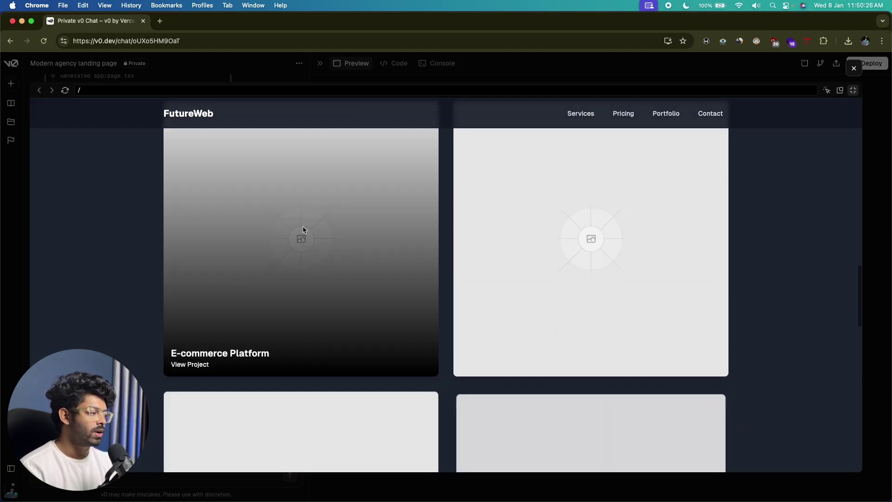
scroll(99, 322, "down", 5)
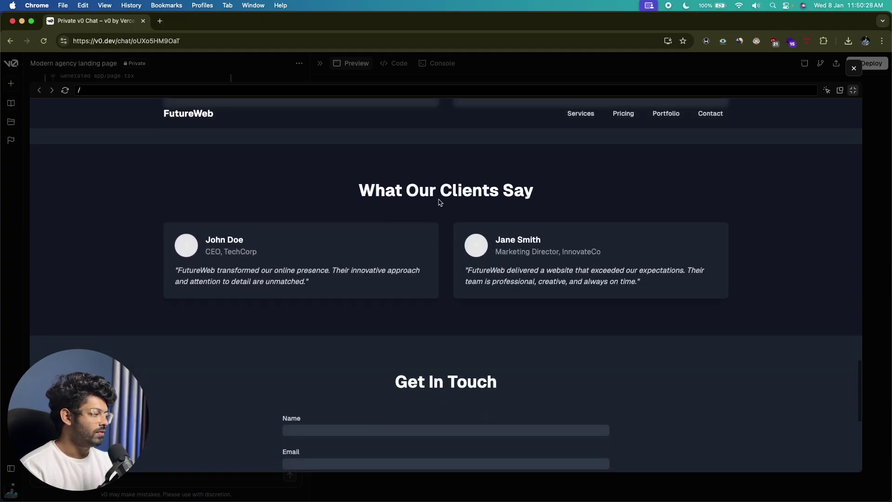
scroll(262, 294, "down", 3)
scroll(325, 256, "down", 2)
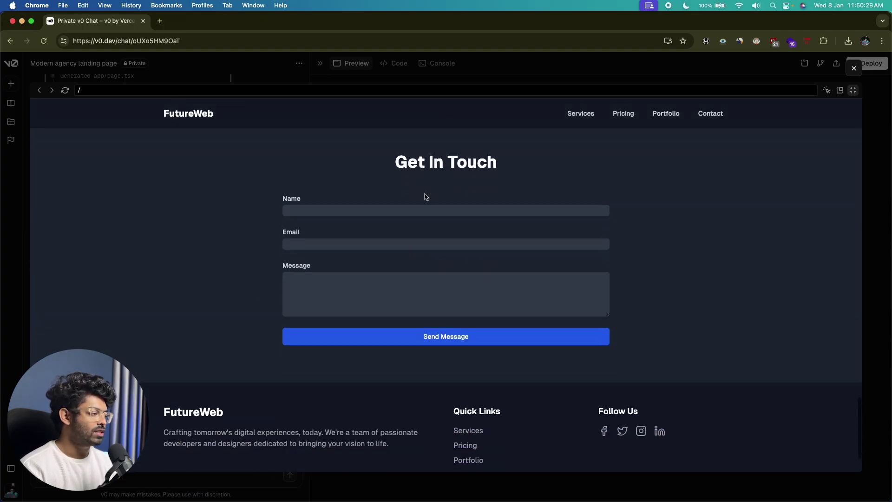
left_click(348, 211)
left_click(296, 275)
scroll(202, 321, "down", 2)
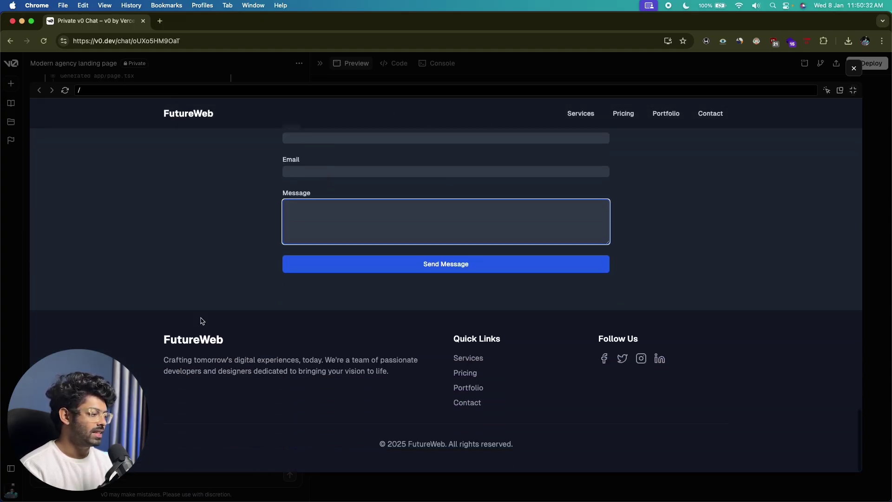
left_click(203, 321)
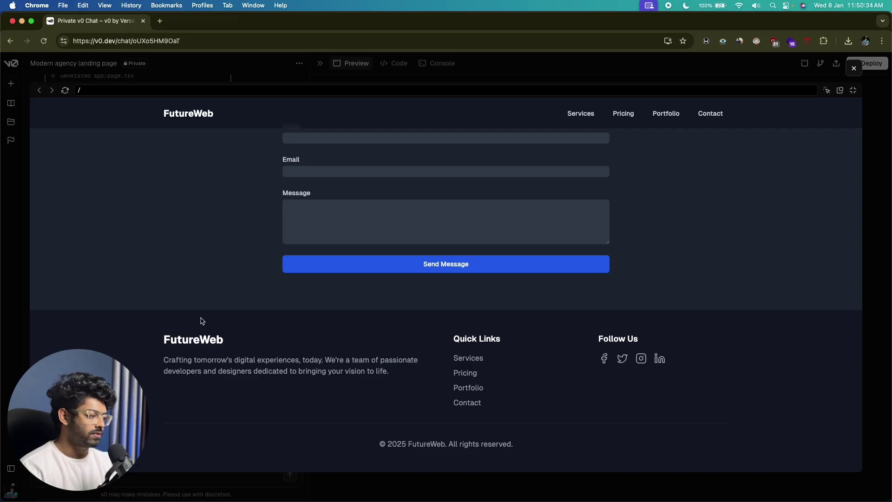
scroll(202, 321, "up", 20)
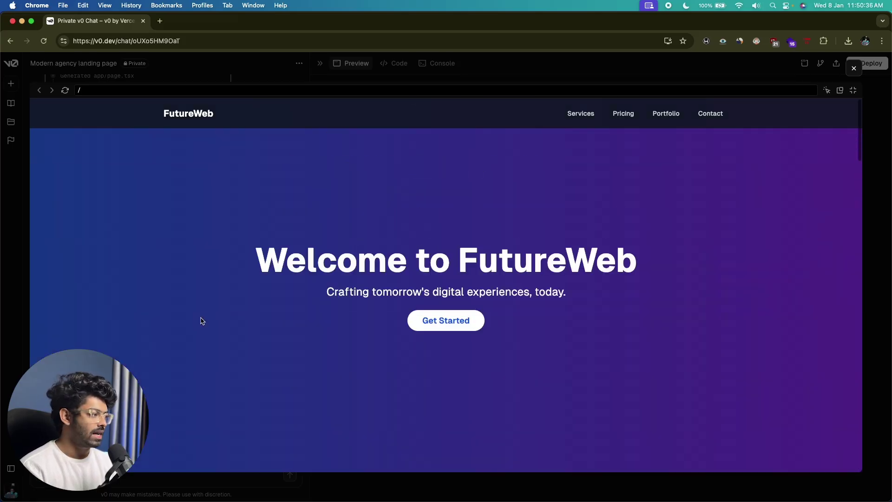
Leave the enlarged preview, enter the prompt "redesign the entire landing page based on the image i uploaded." and attach the downloaded PNG design.
left_click(854, 69)
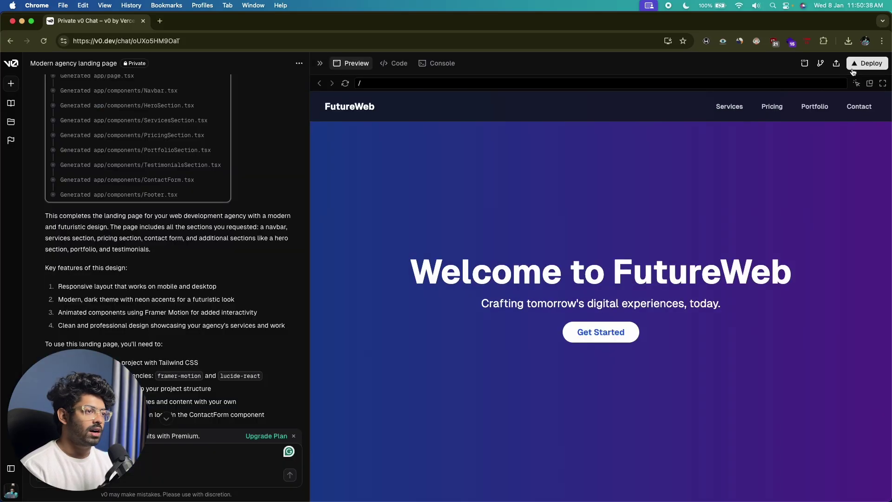
key("ctrl+v")
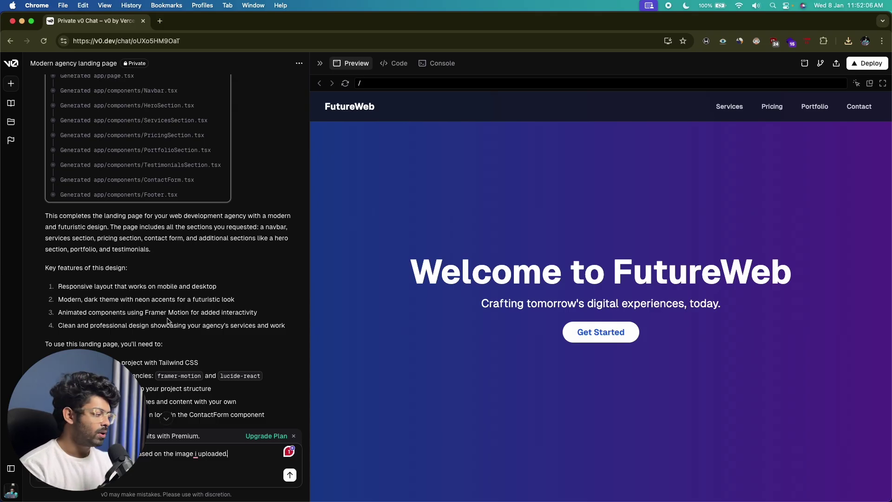
left_click(849, 41)
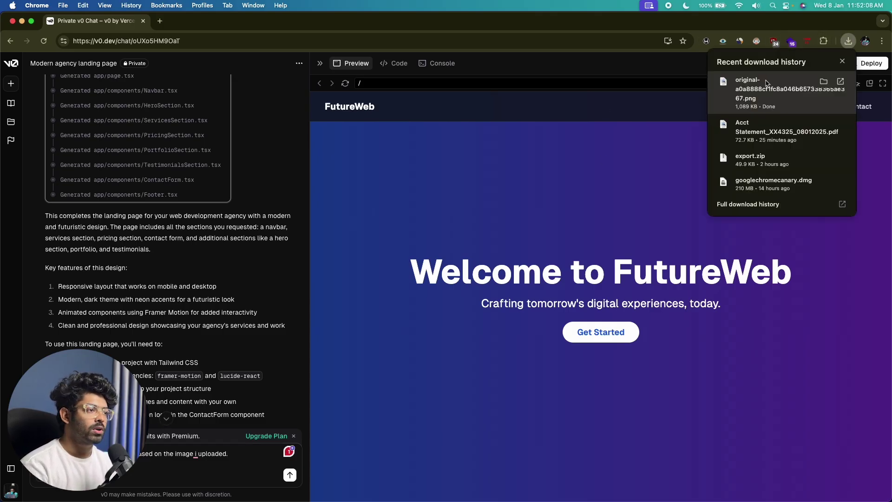
left_click_drag(766, 82, 182, 422)
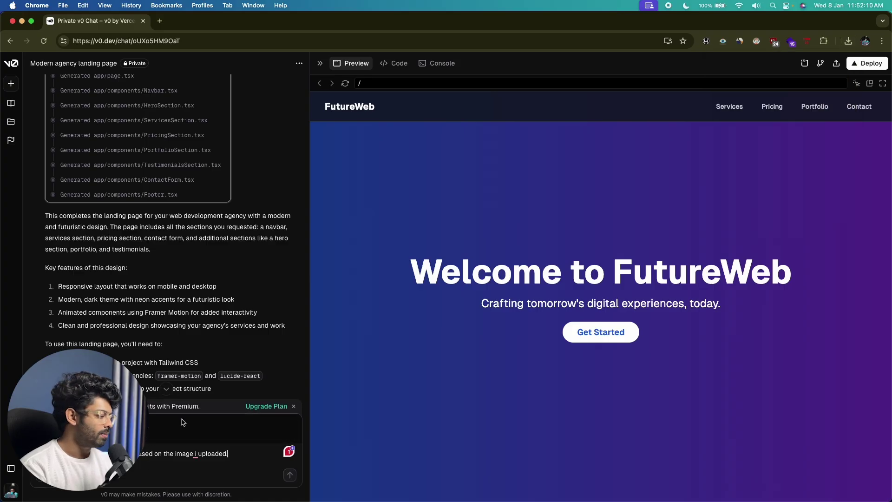
Check the attached reference design at full size and submit the redesign prompt.
mouse_move(69, 425)
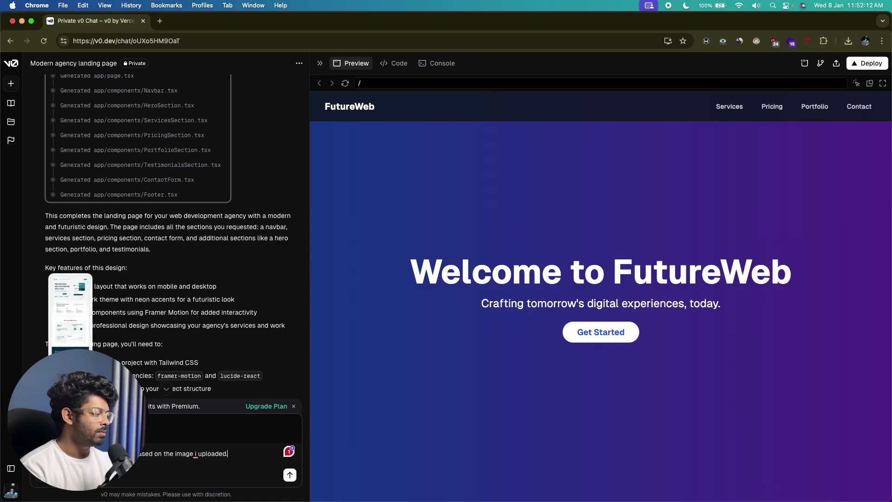
left_click(69, 425)
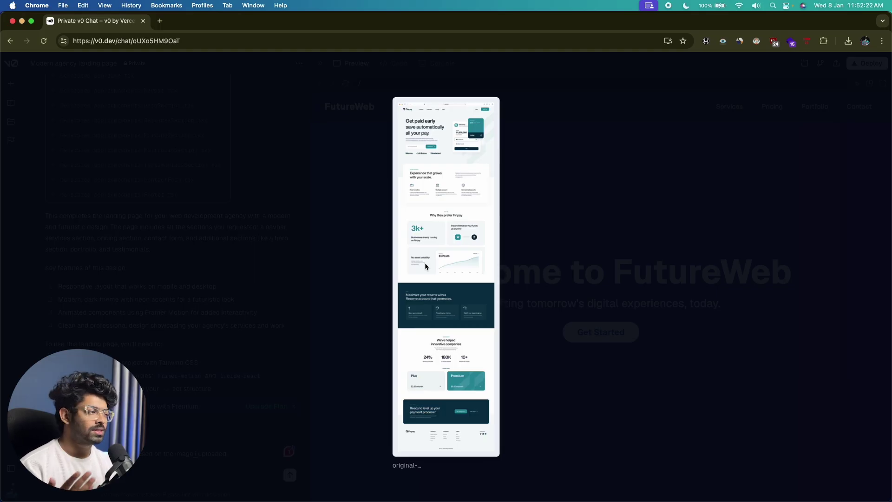
left_click(672, 229)
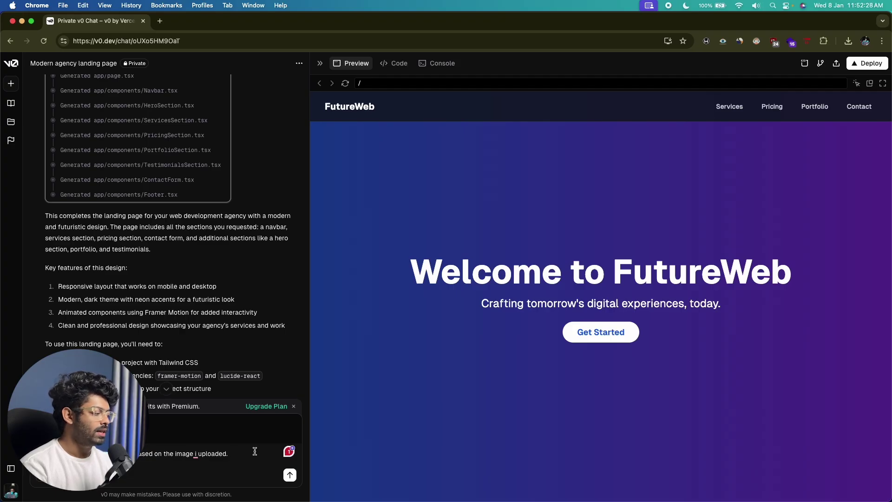
left_click(289, 475)
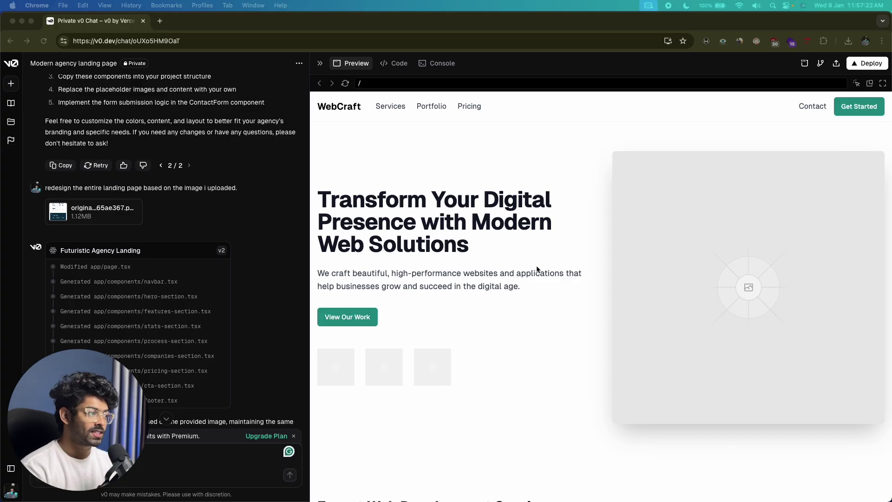
Review the attached reference design and examine the redesigned landing page from hero to footer in the enlarged preview.
left_click(86, 219)
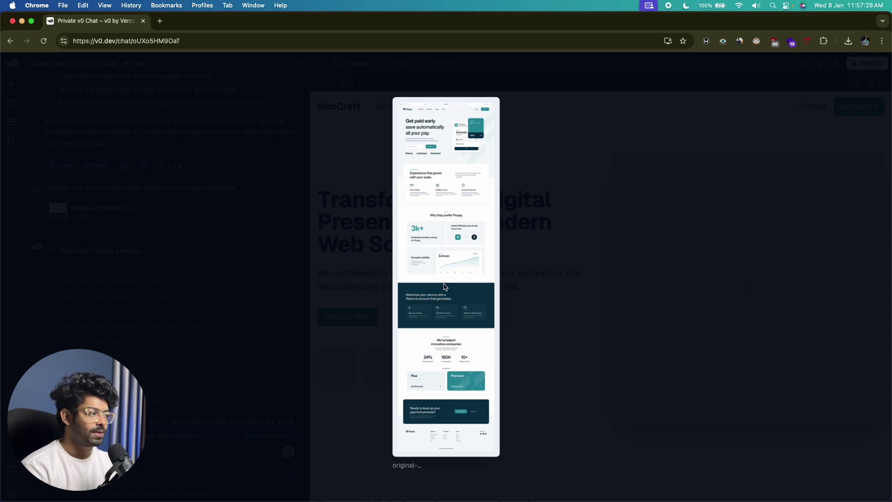
left_click(597, 222)
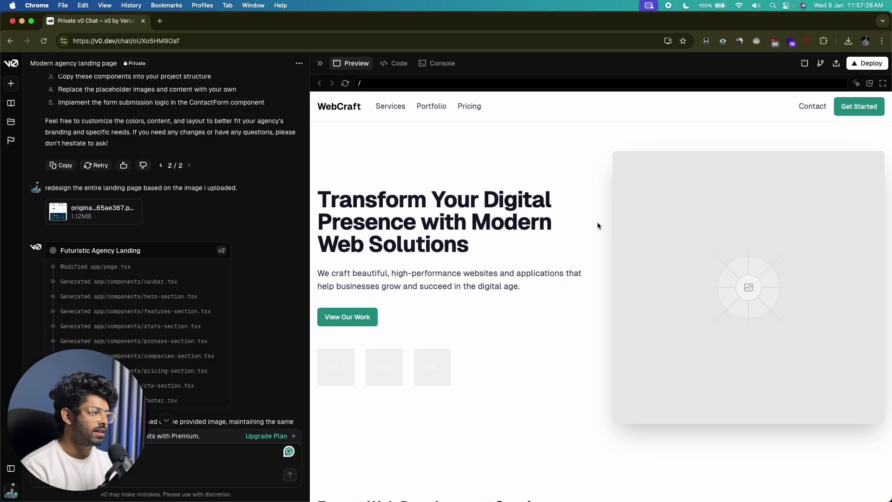
left_click(884, 83)
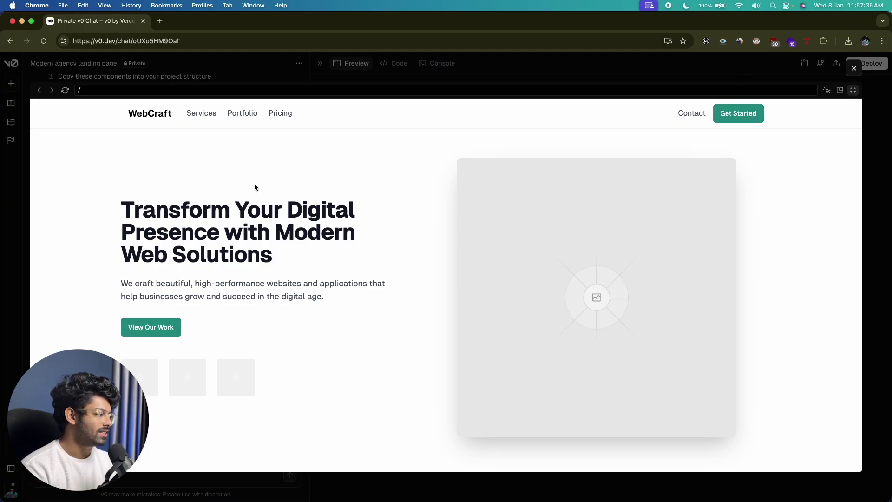
scroll(255, 186, "down", 6)
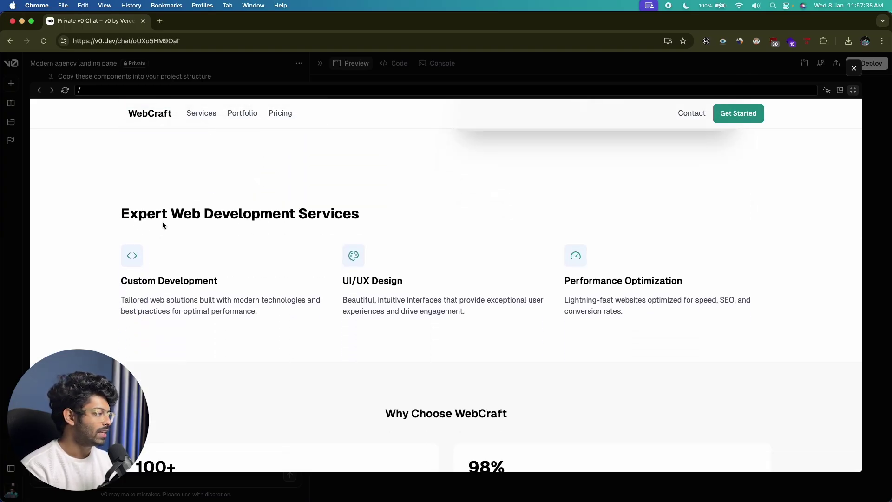
scroll(458, 262, "down", 3)
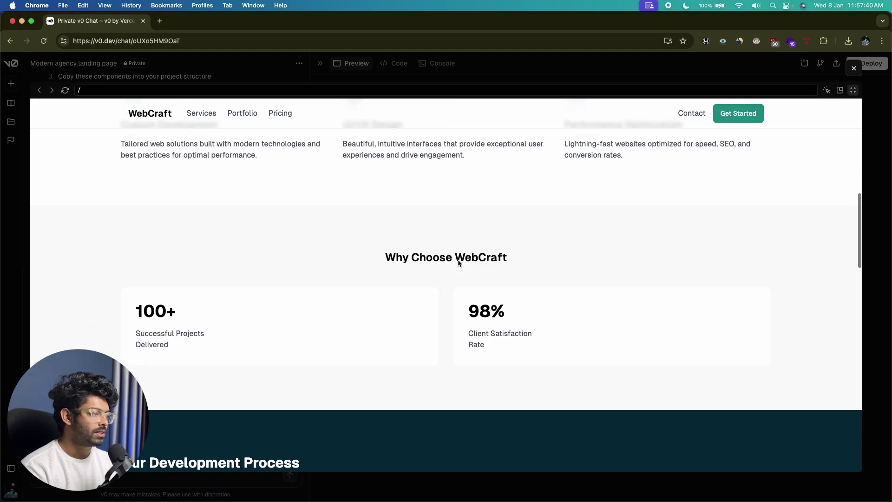
scroll(458, 263, "down", 5)
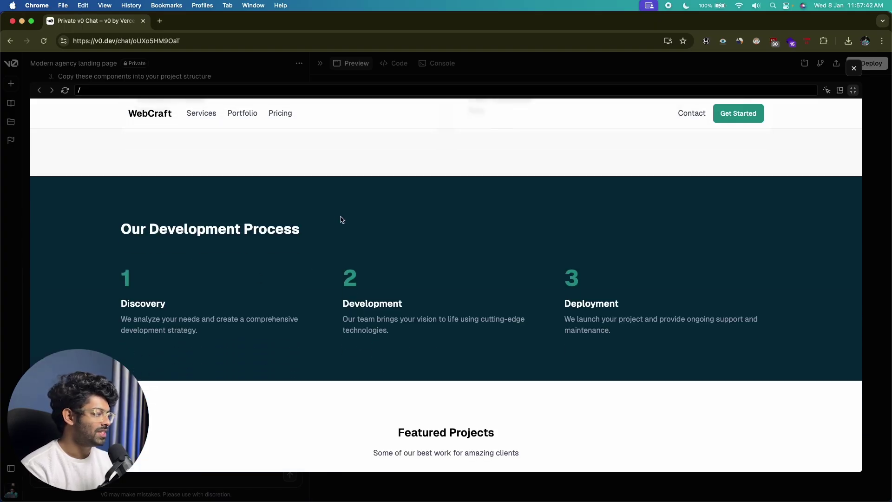
scroll(342, 219, "down", 9)
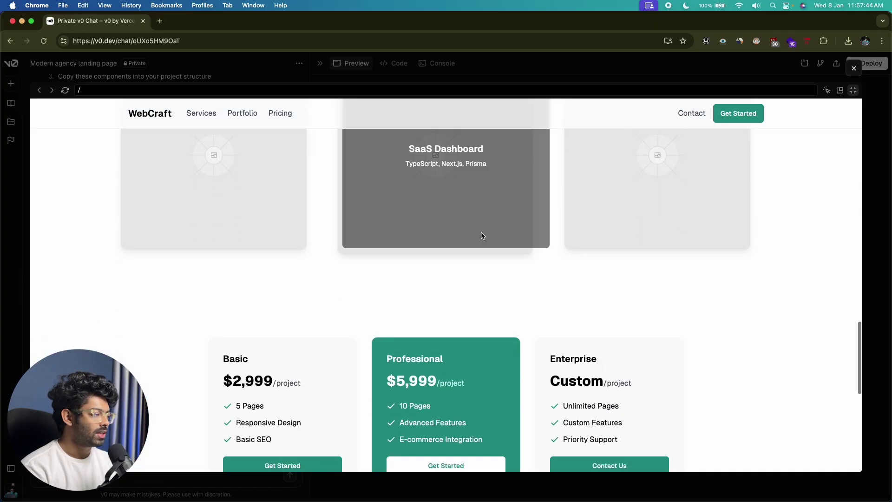
scroll(481, 236, "up", 5)
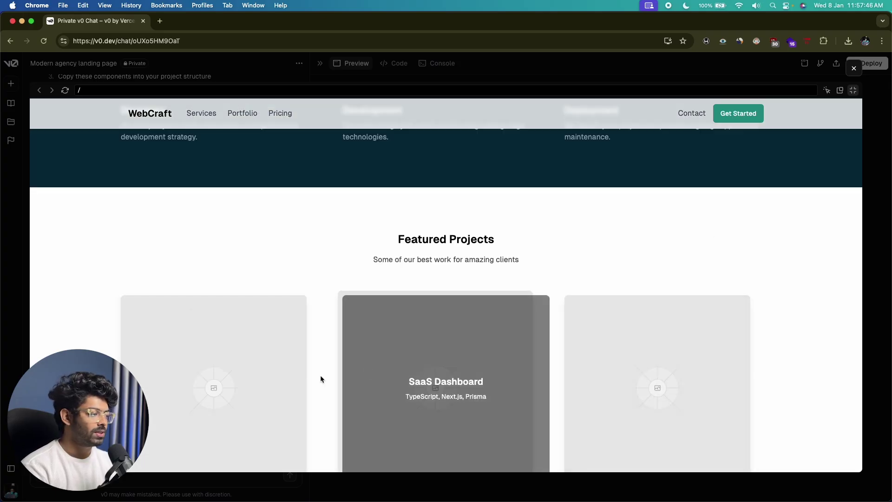
scroll(168, 398, "down", 9)
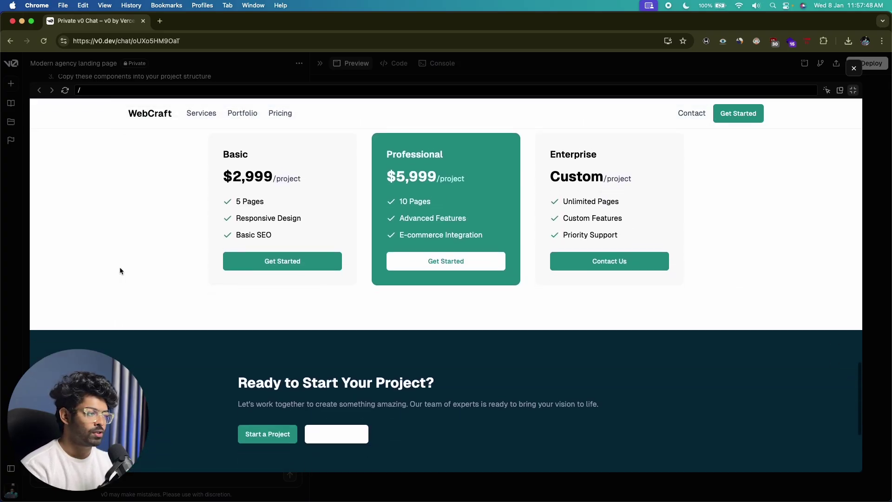
scroll(281, 300, "down", 3)
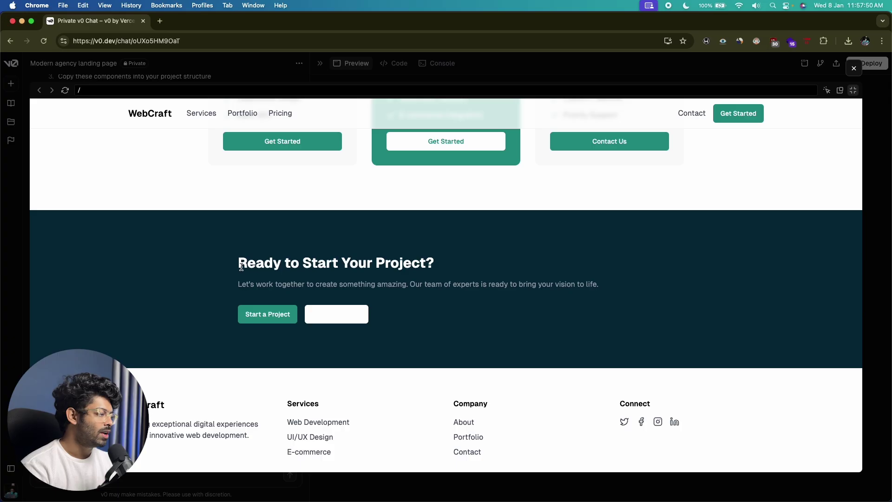
left_click_drag(242, 267, 470, 263)
left_click(470, 263)
scroll(470, 263, "down", 2)
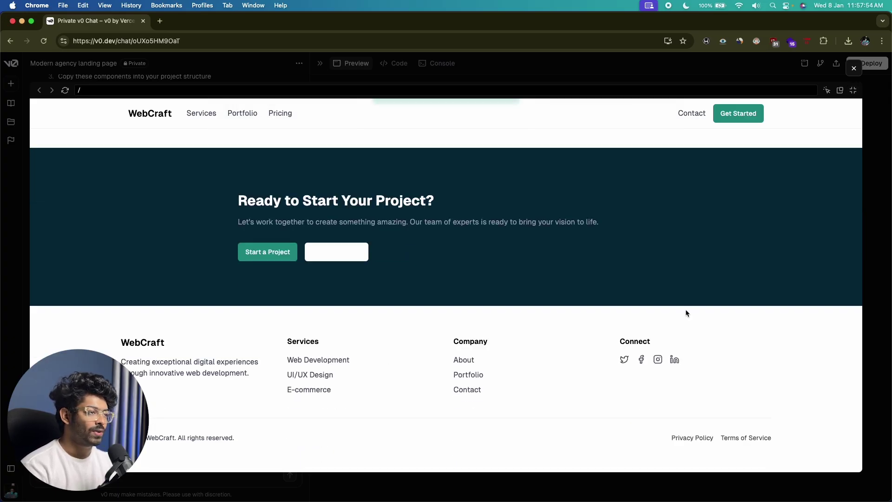
scroll(671, 198, "up", 15)
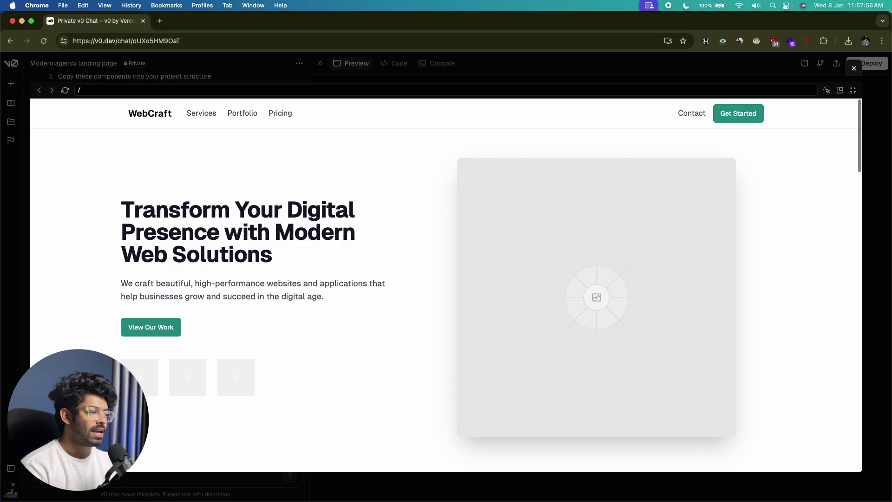
key("Escape")
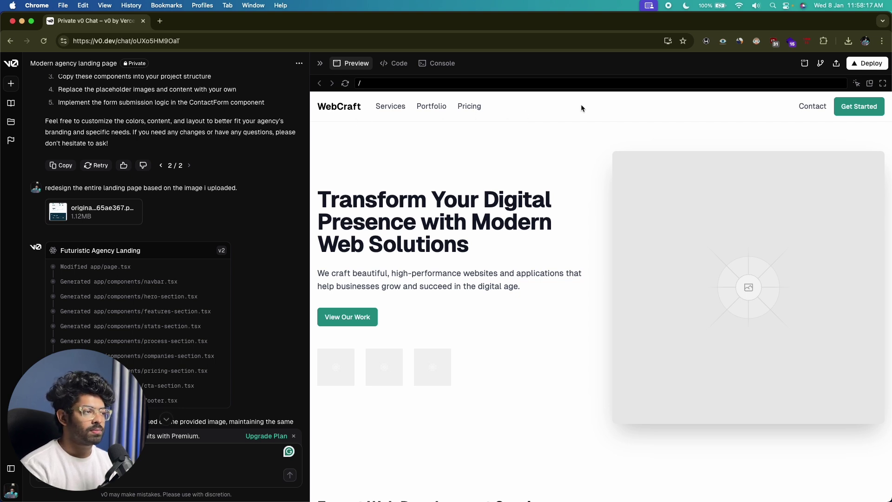
Submit the prompt "add a green gradient color background for the navbar" and check the navbar over the page's sections.
key("super+v")
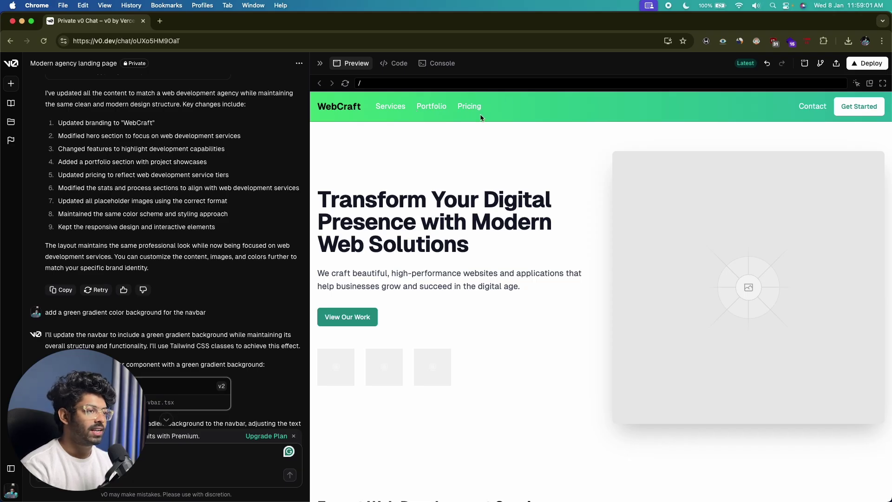
scroll(432, 223, "down", 2)
scroll(432, 222, "down", 12)
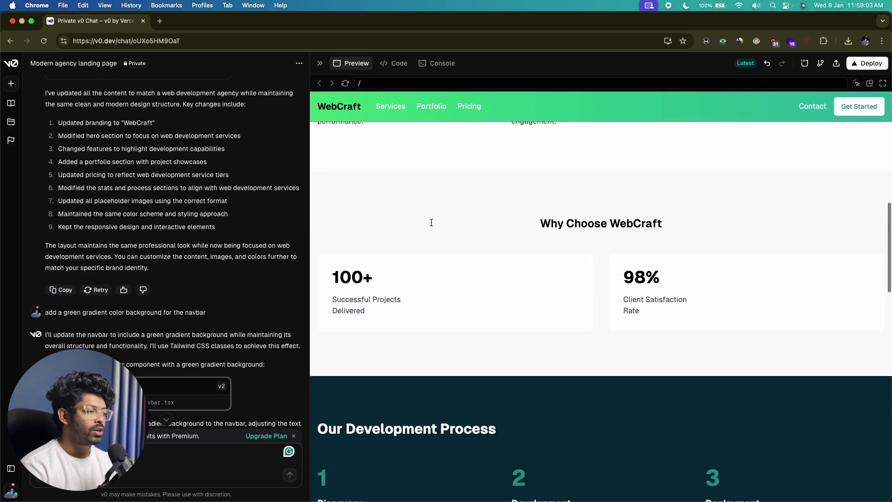
scroll(431, 222, "down", 12)
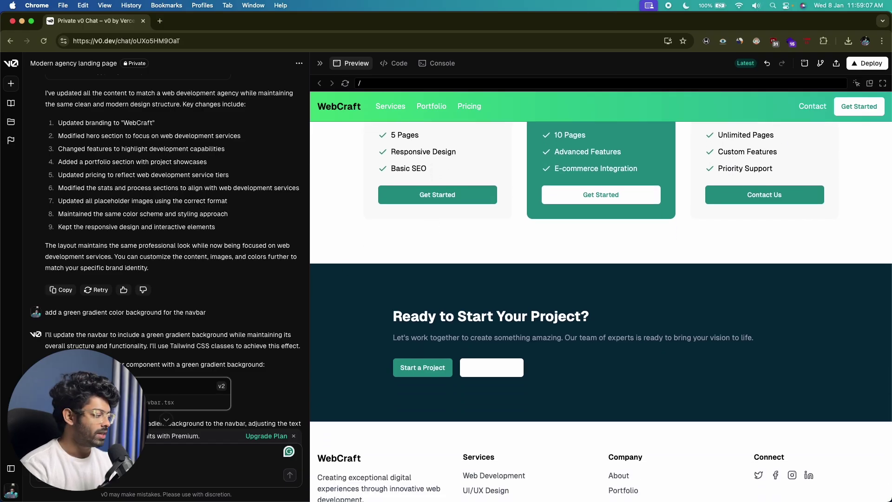
Submit the prompt "add a team section with name, social profile icons, short description and image".
key("super+v")
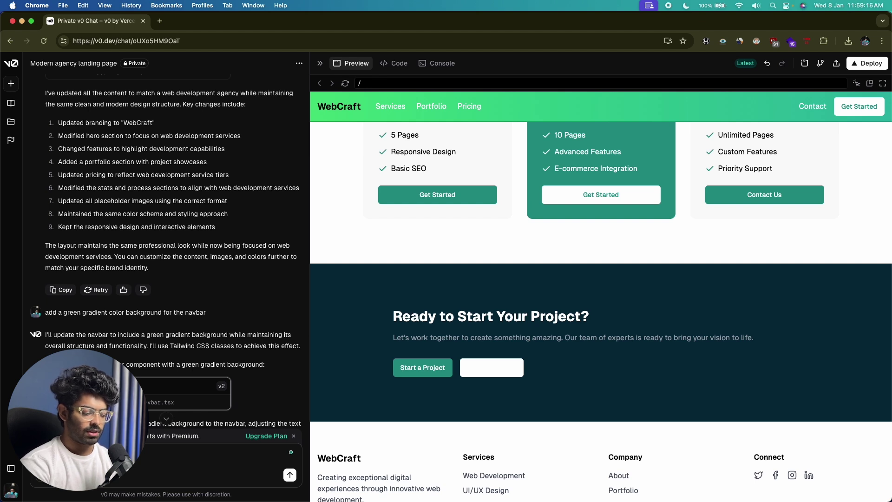
type("icons")
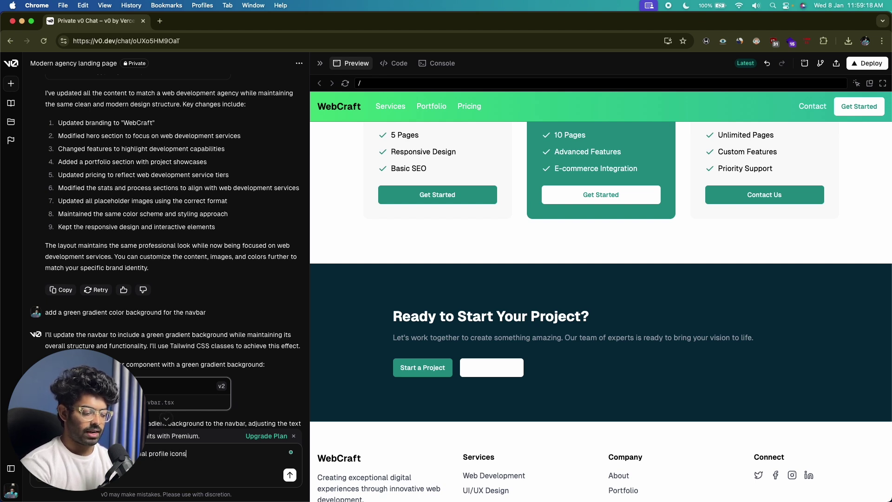
type(", short desc")
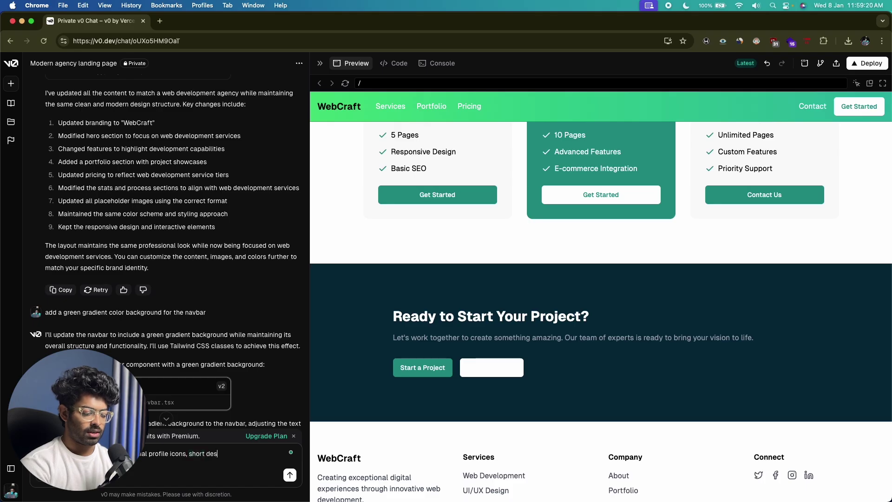
type("ription and image")
scroll(142, 351, "down", 5)
key("Return")
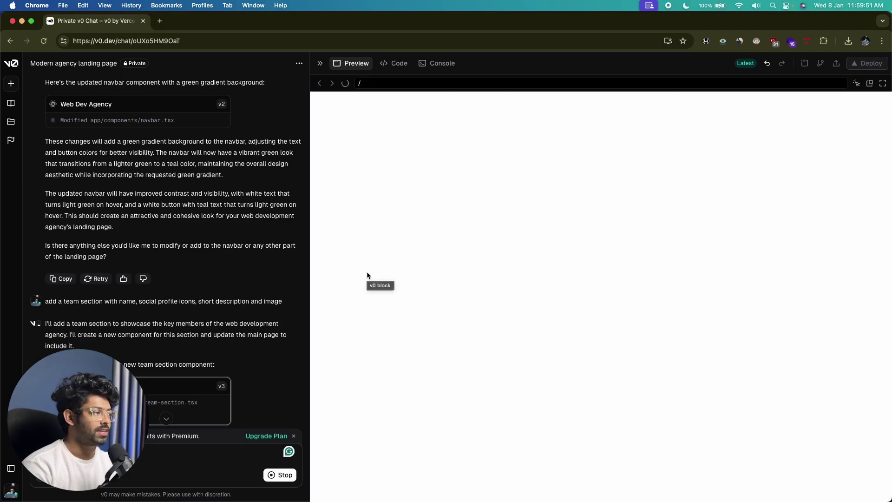
Examine the new team section's names, roles, descriptions and social icons in the enlarged preview, and return to the page's hero.
scroll(500, 208, "down", 15)
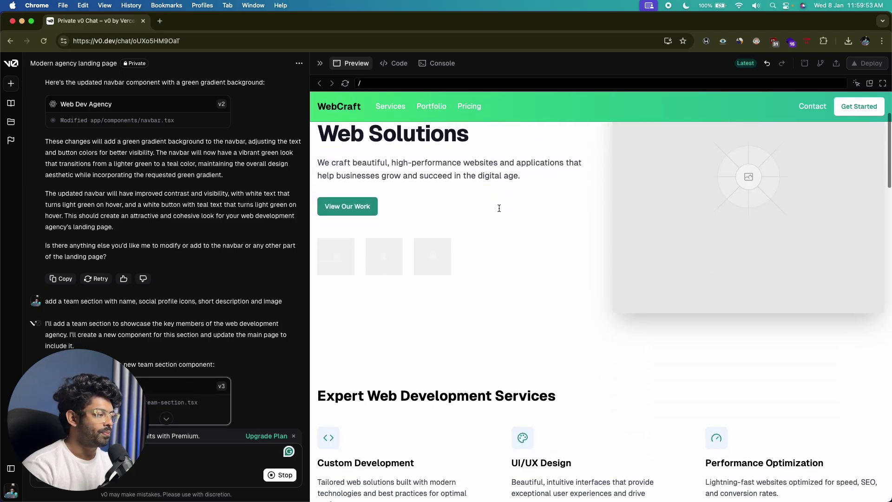
scroll(500, 212, "down", 12)
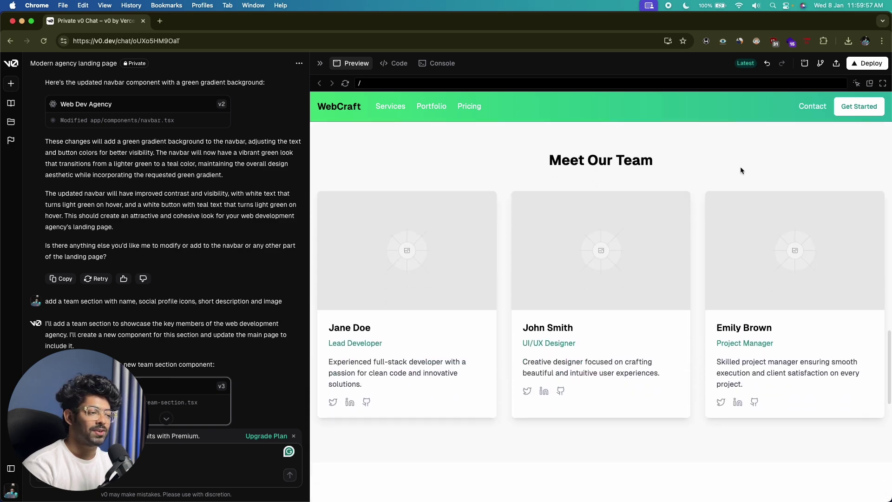
left_click(883, 83)
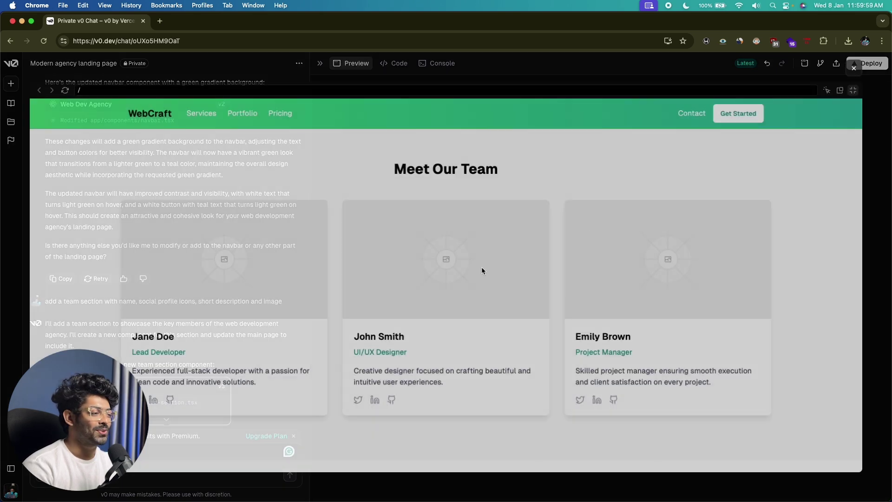
left_click_drag(140, 324, 193, 327)
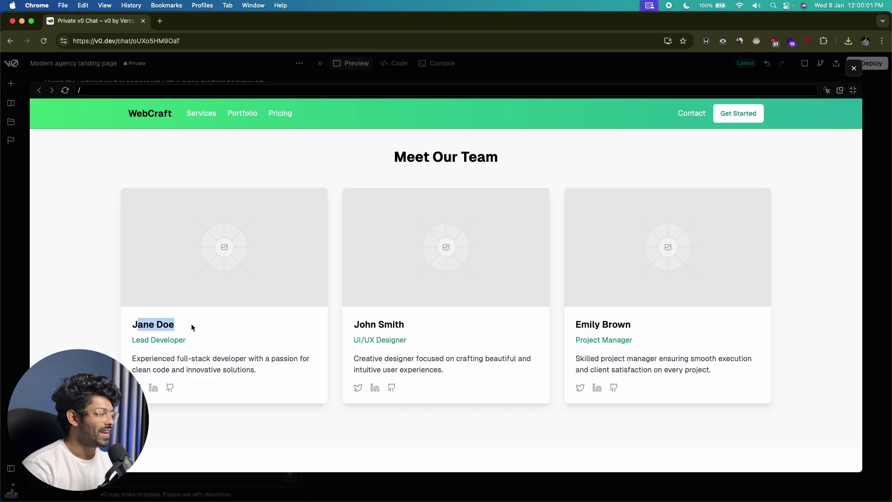
left_click(135, 342)
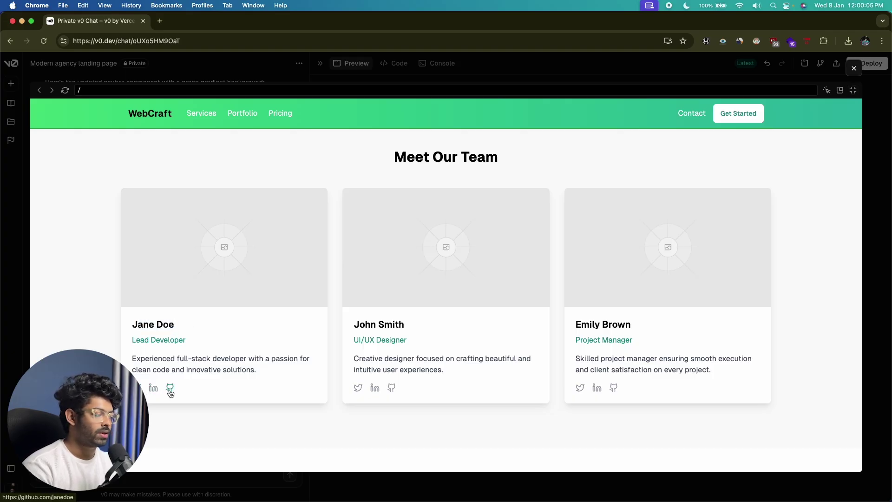
scroll(170, 393, "down", 5)
scroll(170, 393, "up", 15)
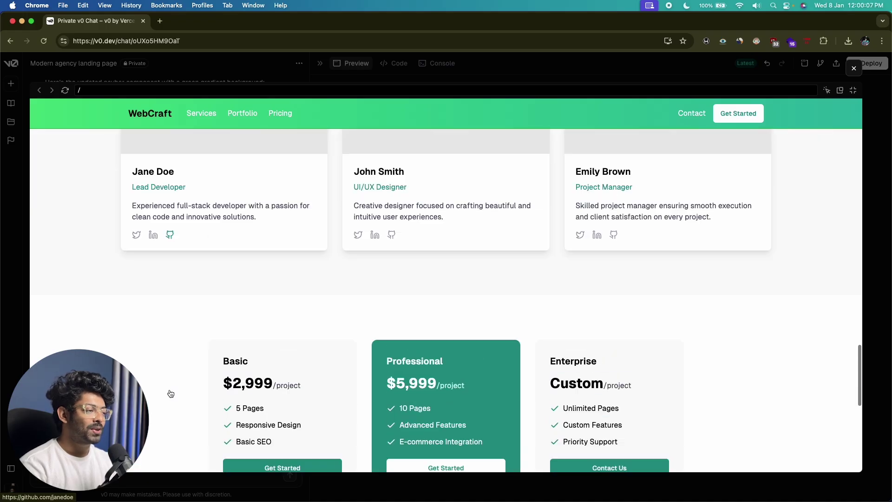
scroll(171, 393, "up", 15)
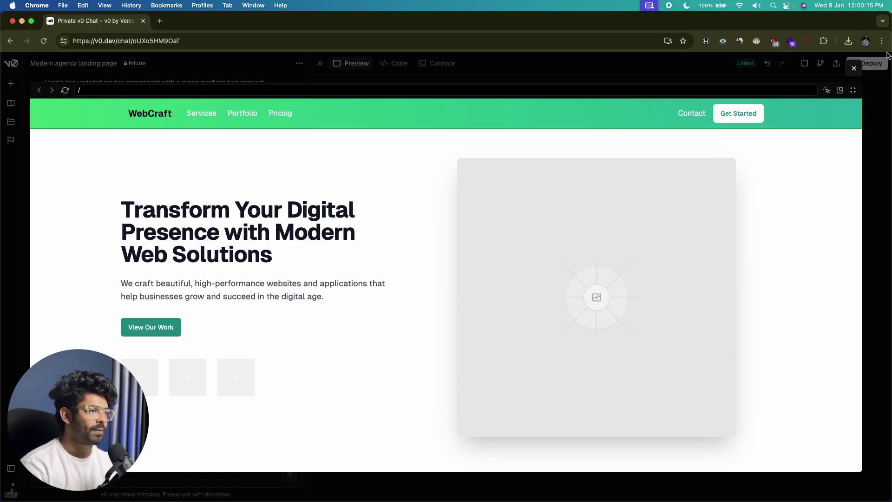
left_click(854, 68)
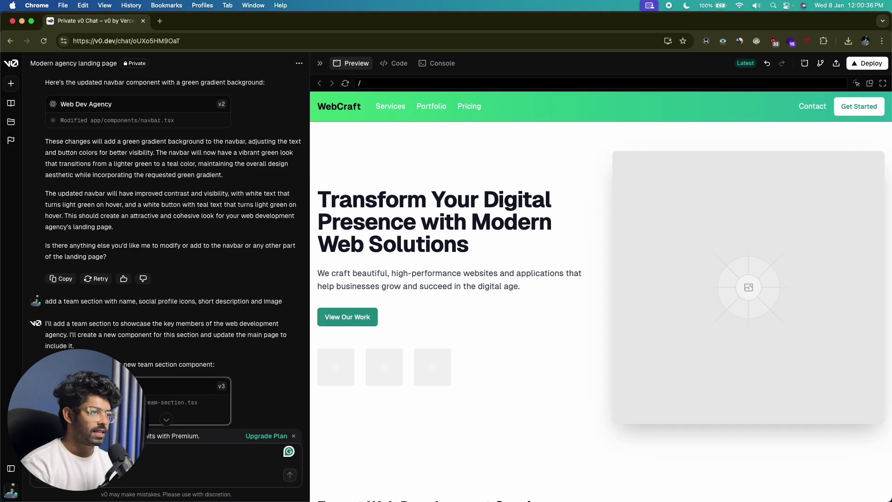
View the options for deploying the landing page to Vercel and close them without deploying.
left_click(867, 63)
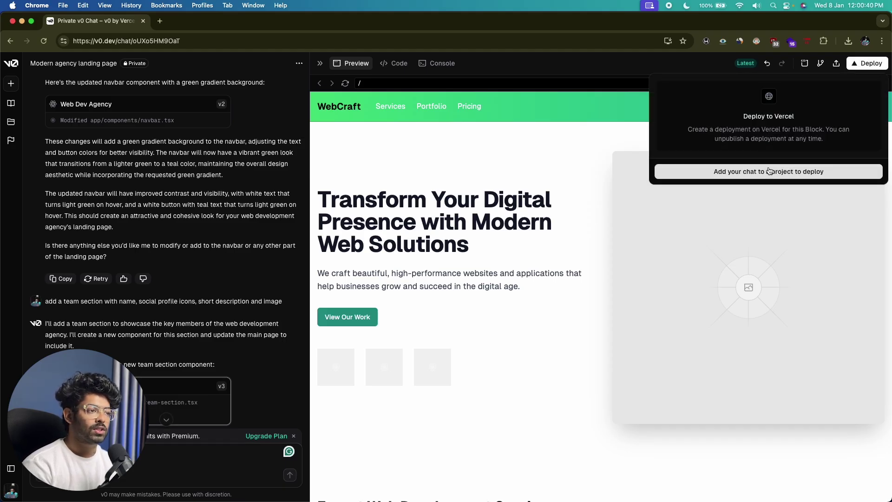
left_click(570, 214)
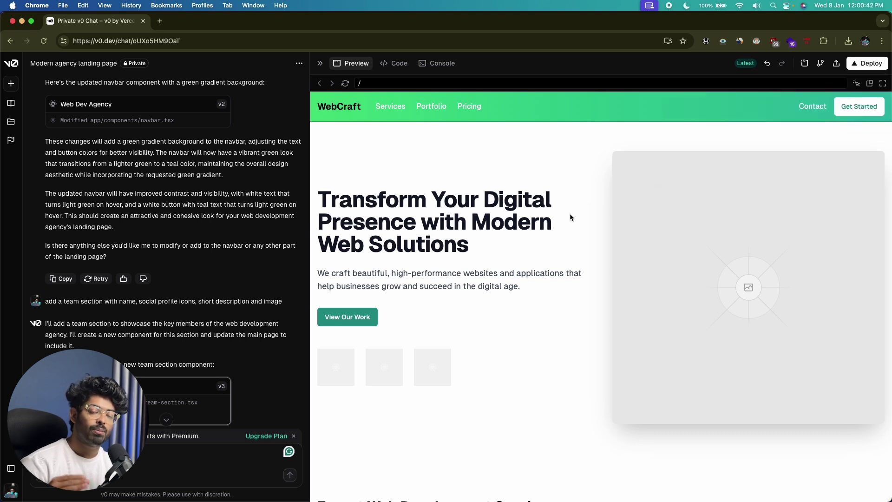